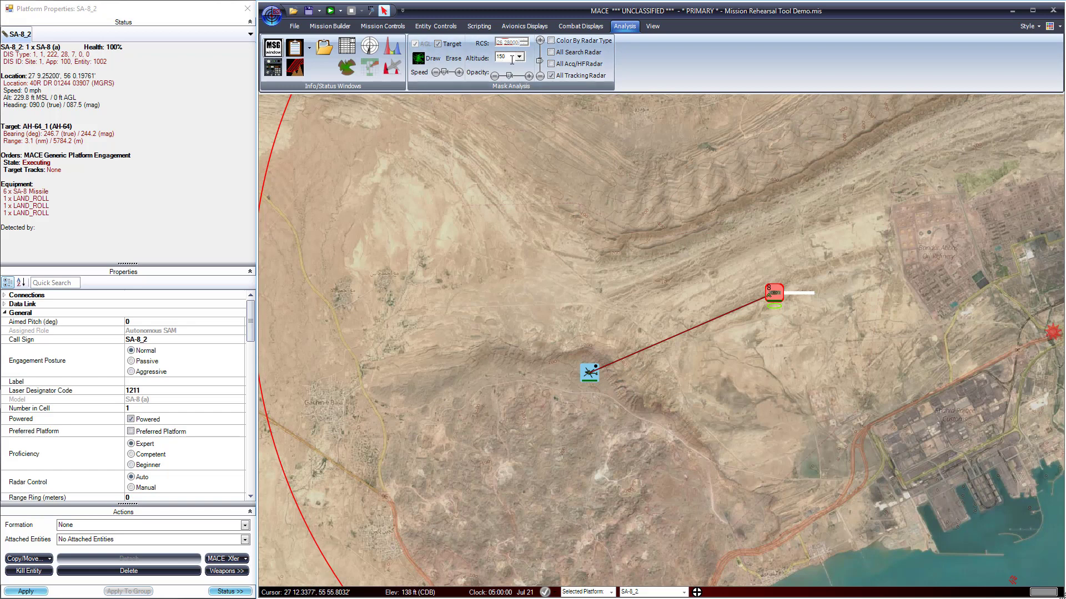
Draw the SA-8_2 tracking radar mask for altitude 150 and open the route evaluation for AH-64_1 in the Mission Rehearsal Tool
click(432, 58)
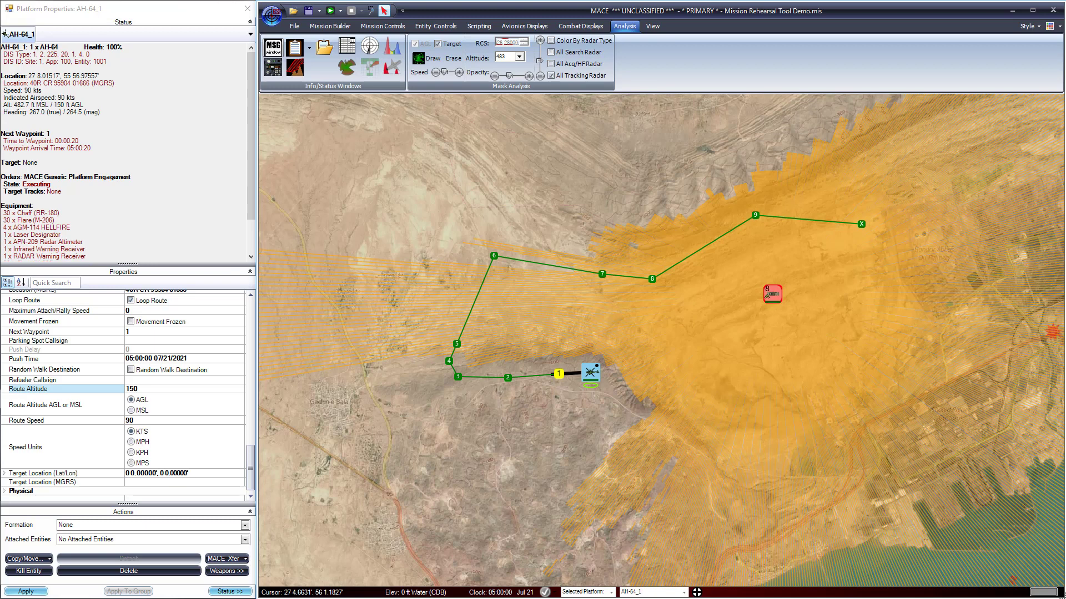
click(347, 67)
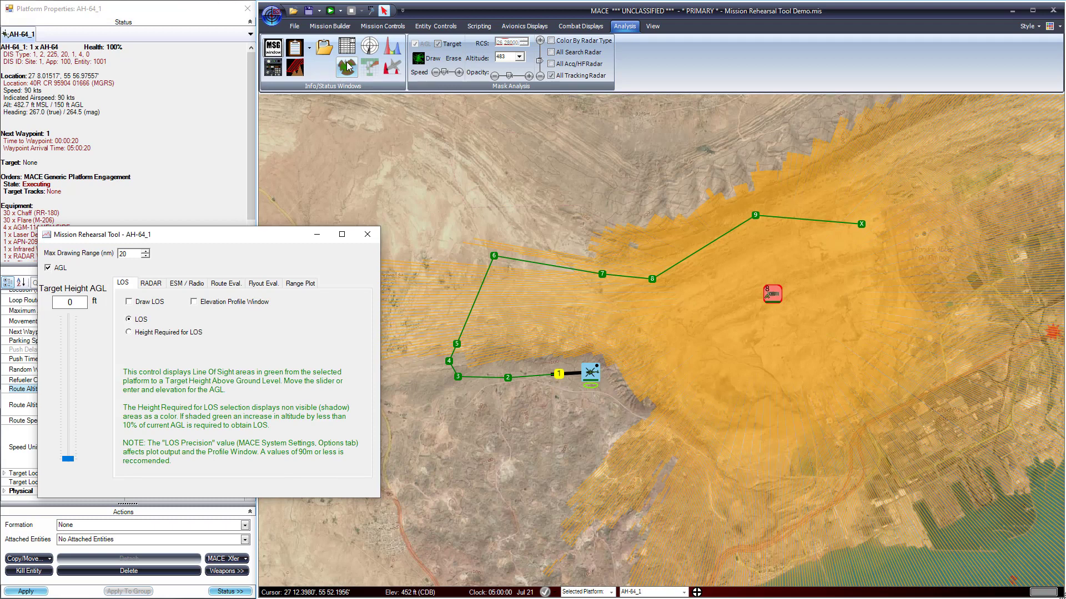
click(225, 285)
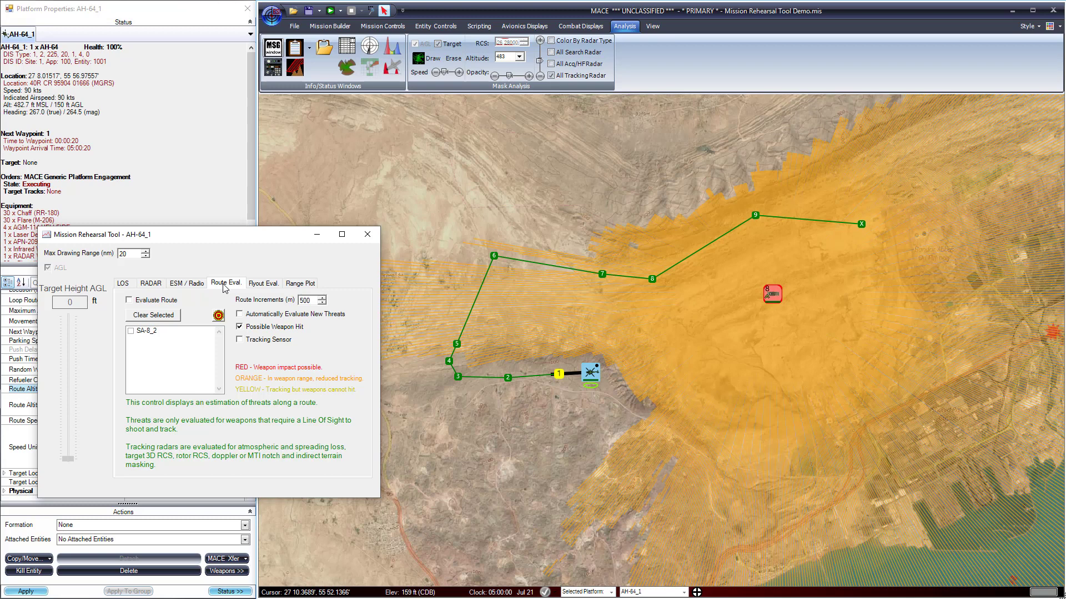
Evaluate the AH-64_1 route against threat SA-8_2 in 100 m increments and switch the evaluation to Tracking Sensor
click(130, 332)
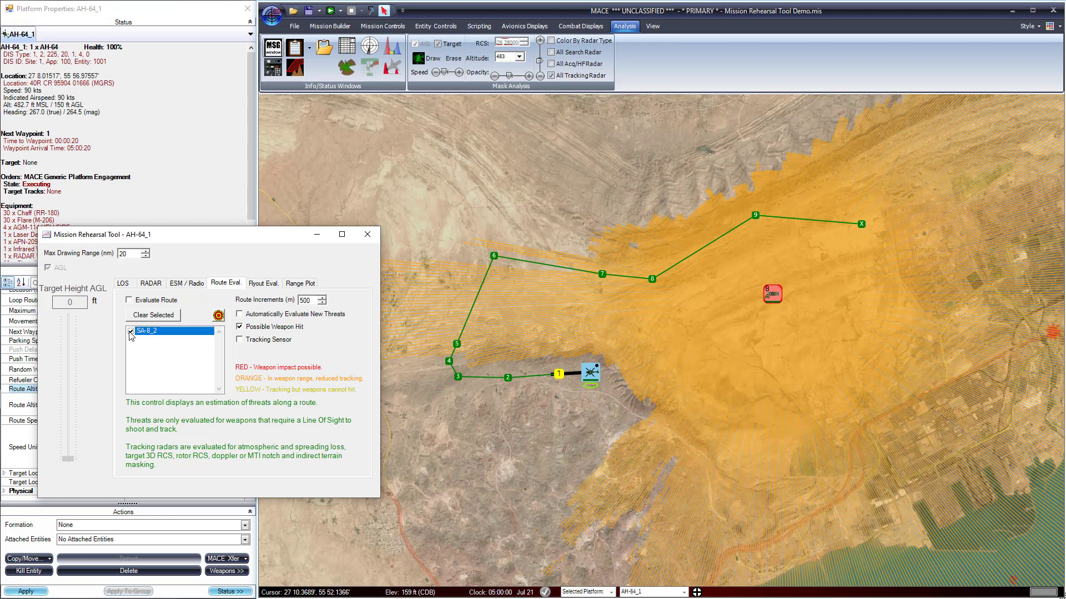
key(Tab)
text(100)
click(160, 302)
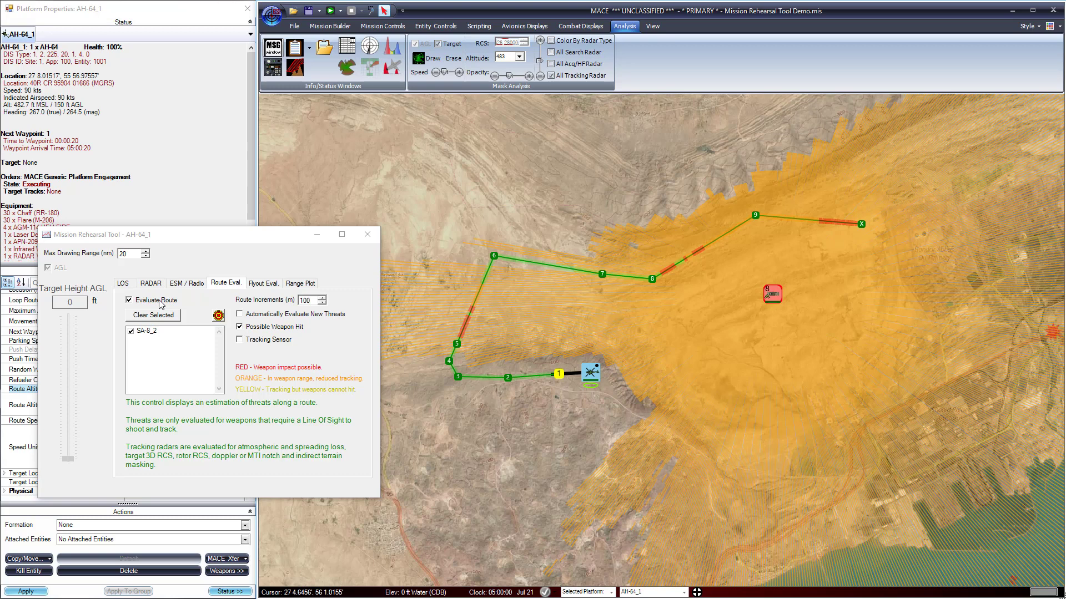
click(241, 341)
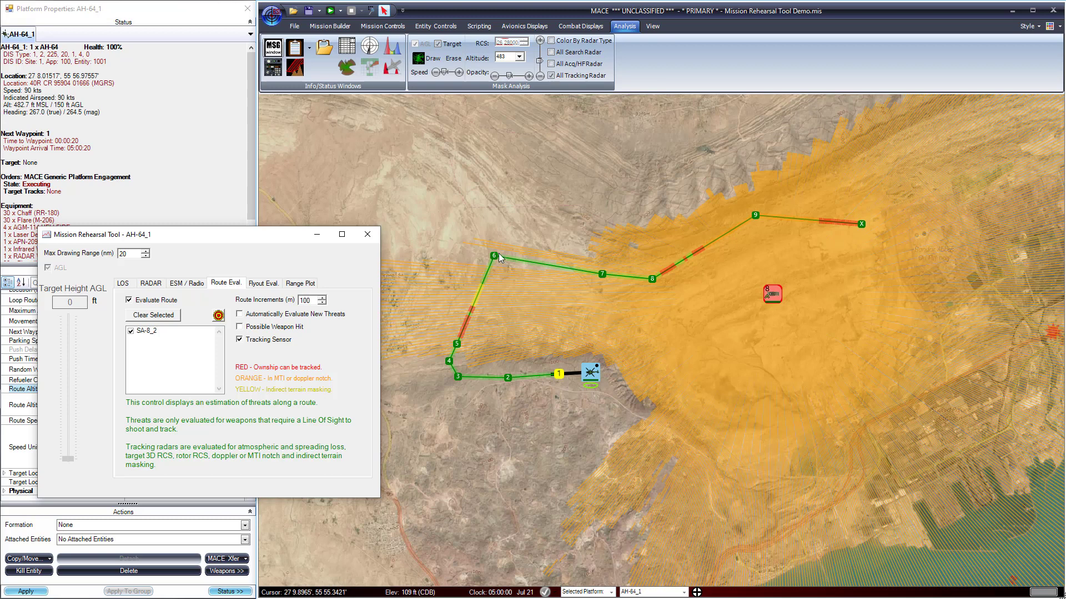
Reposition waypoint 6 slightly west, waypoint 8 slightly north and waypoint 9 slightly west to adjust the route's exposure to the threat
mouse_move(495, 256)
mouse_down()
mouse_move(459, 254)
mouse_move(476, 262)
mouse_up()
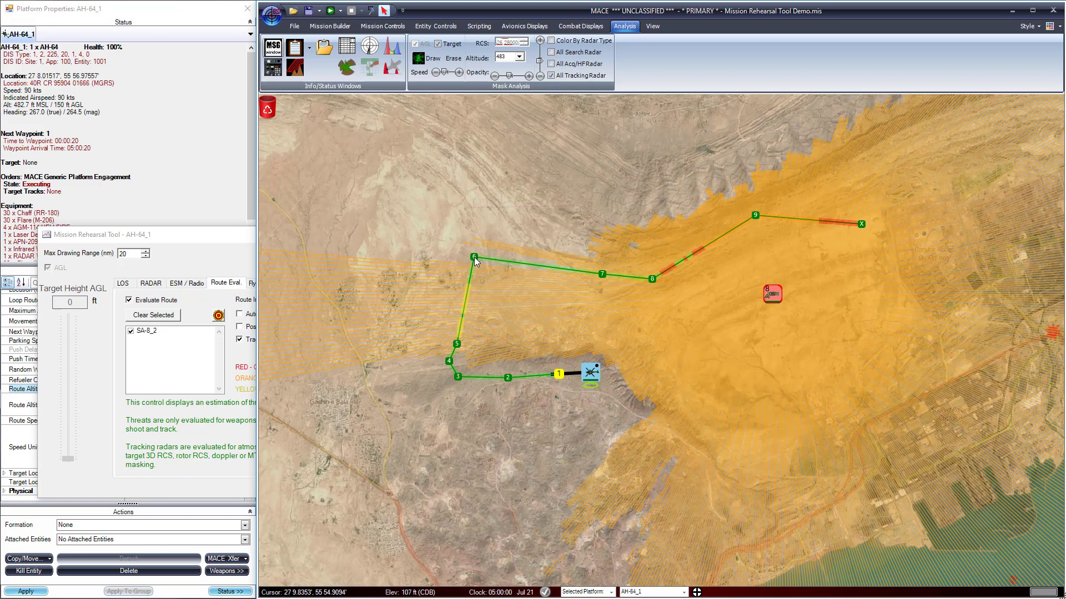
click(191, 243)
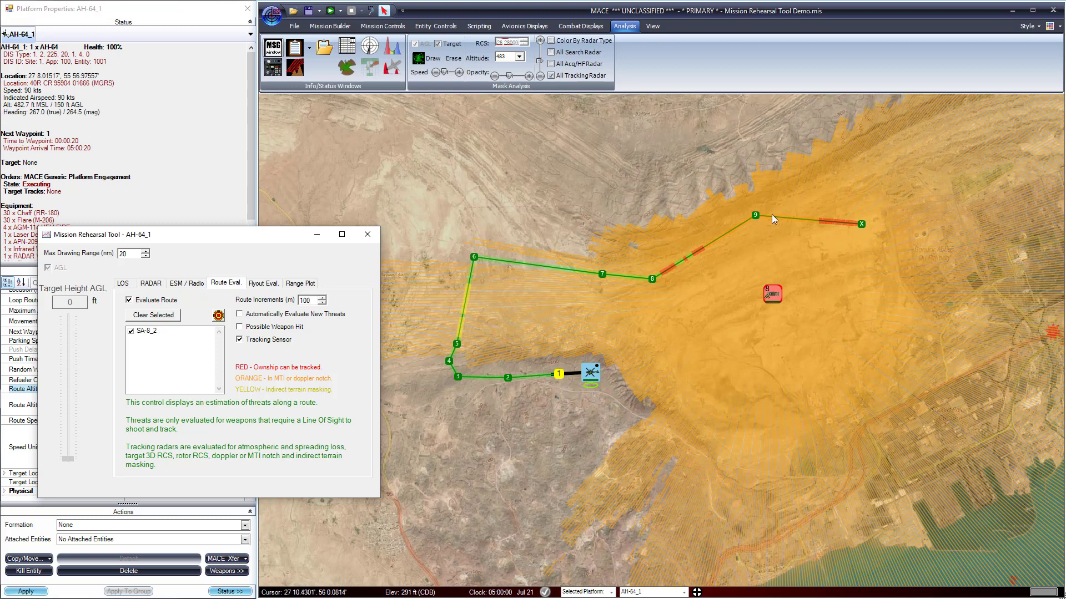
mouse_move(755, 215)
mouse_down()
mouse_move(764, 207)
mouse_move(714, 234)
mouse_move(748, 214)
mouse_up()
drag(653, 277, 654, 271)
mouse_move(647, 282)
mouse_down()
mouse_move(637, 278)
mouse_move(656, 272)
mouse_up()
mouse_move(745, 219)
mouse_down()
mouse_move(725, 234)
mouse_move(748, 220)
mouse_move(733, 219)
mouse_up()
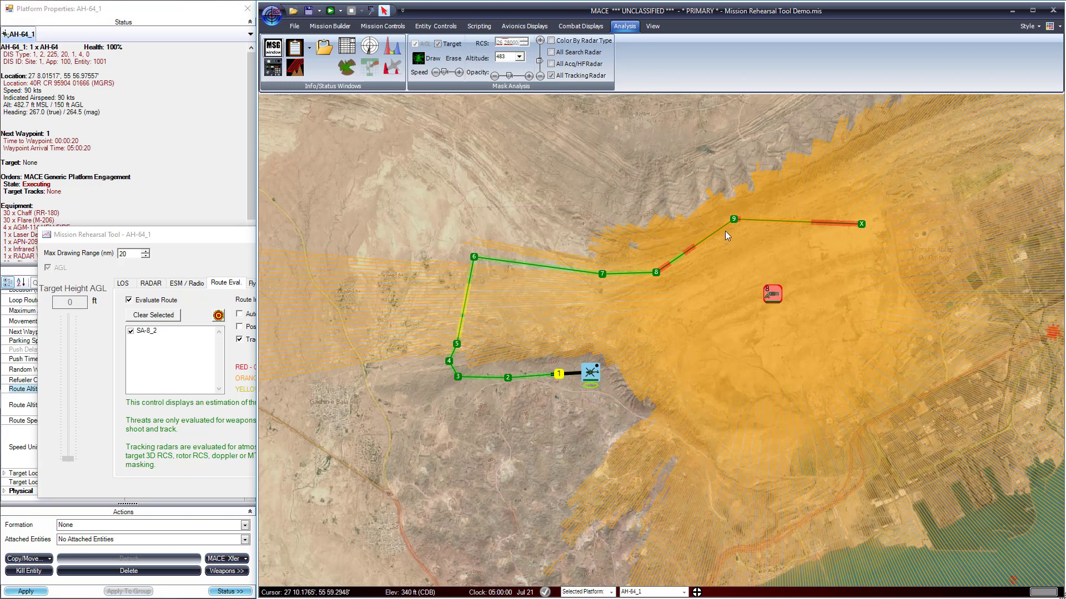
click(218, 242)
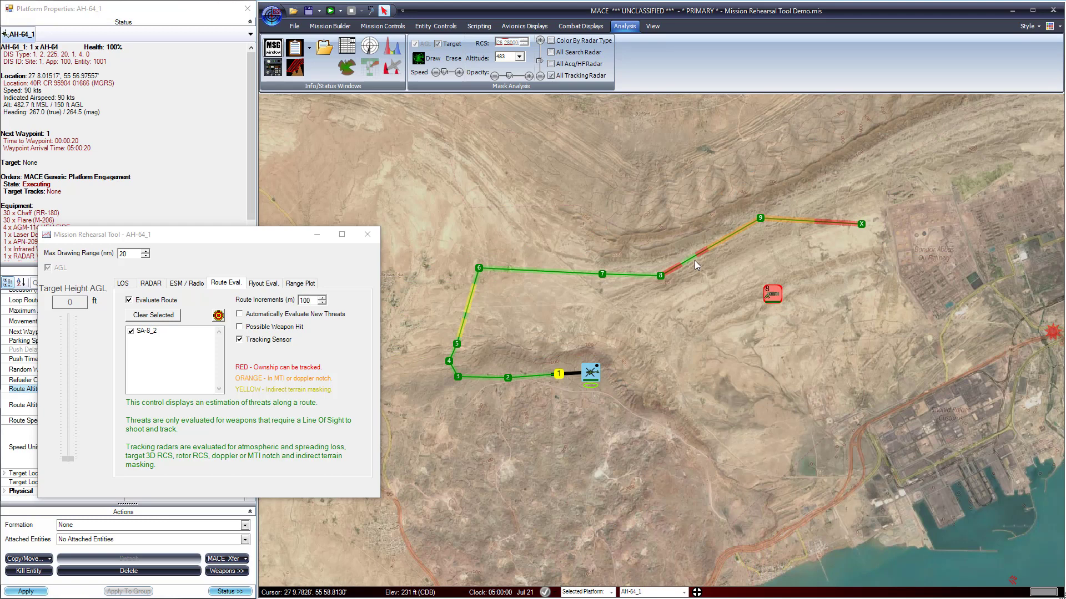
Set up a flyout evaluation with threat SA-8_2 and a launch location on the route leg between waypoints 8 and 9
click(260, 284)
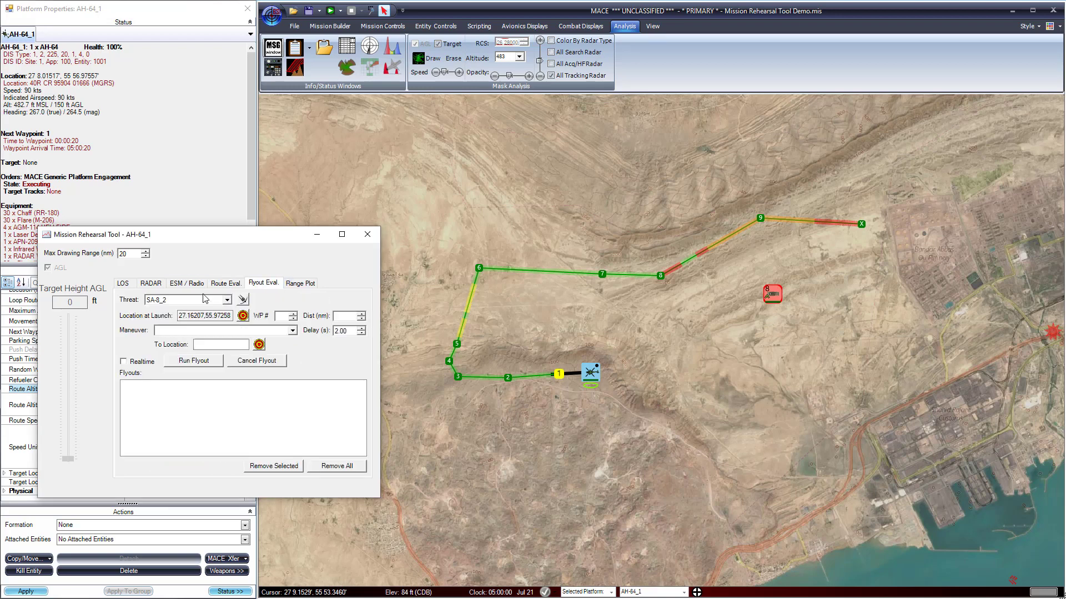
click(227, 300)
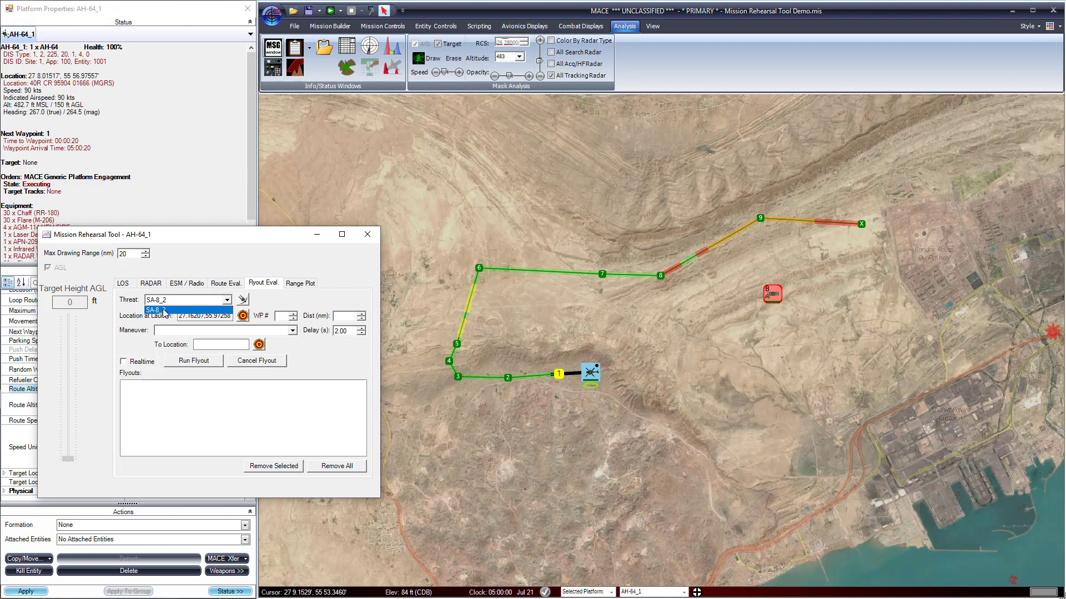
click(274, 300)
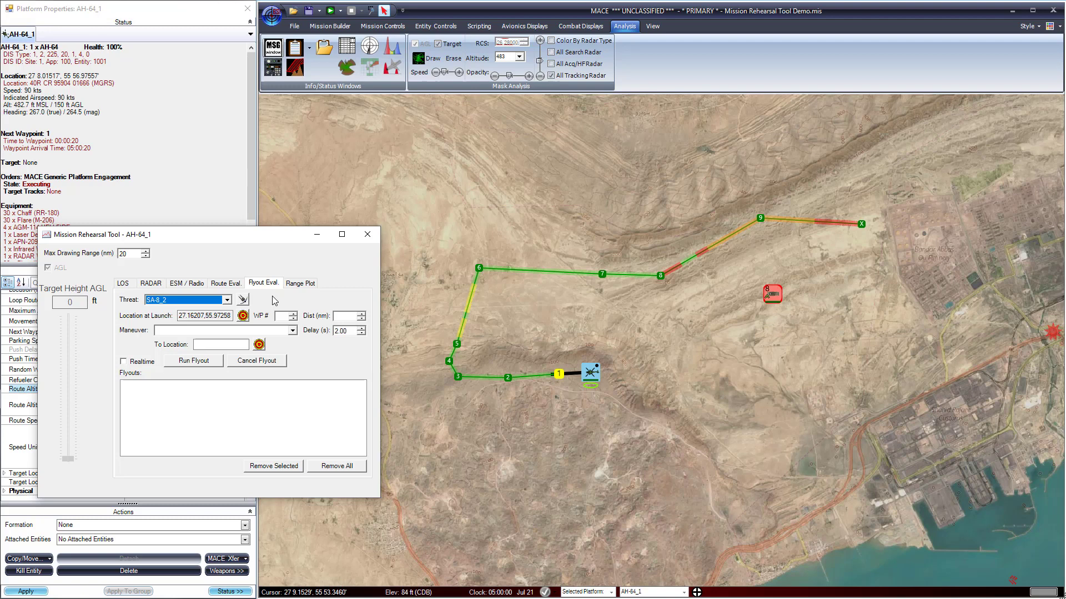
click(243, 316)
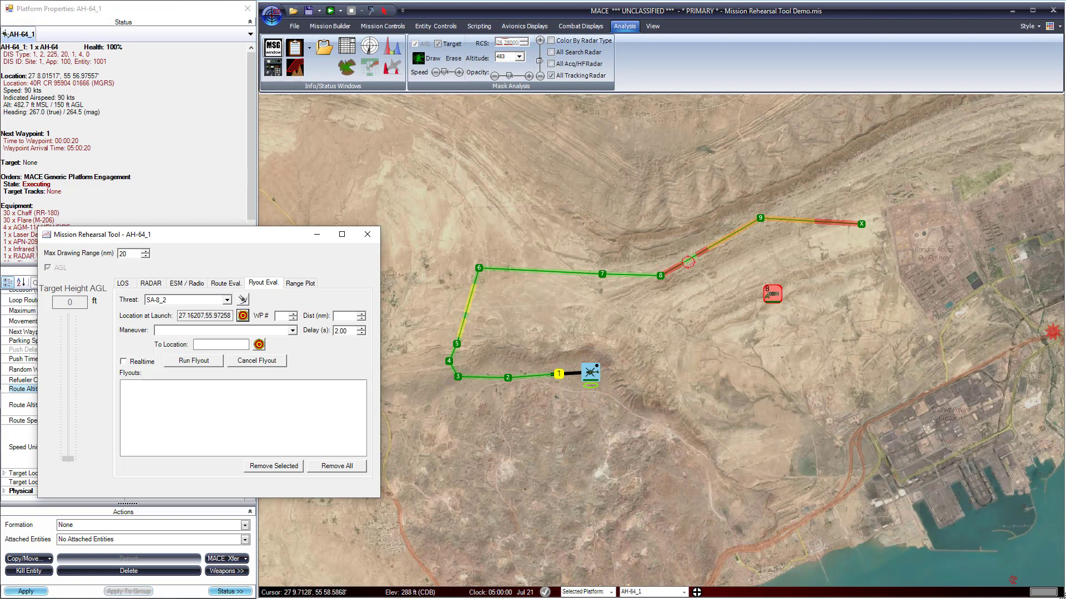
click(697, 254)
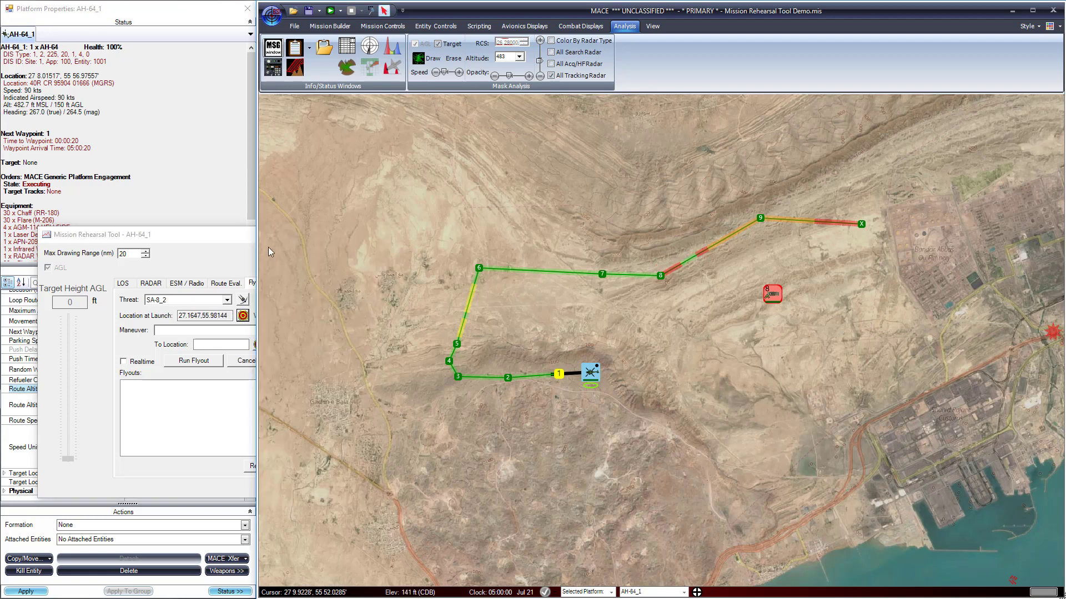
click(211, 240)
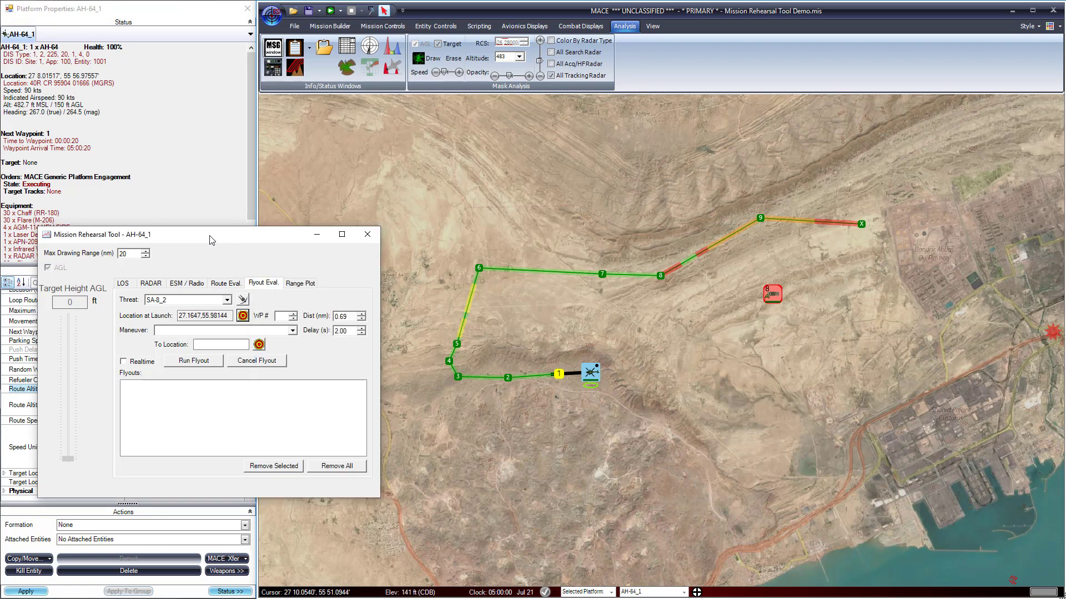
right_click(702, 251)
mouse_move(749, 294)
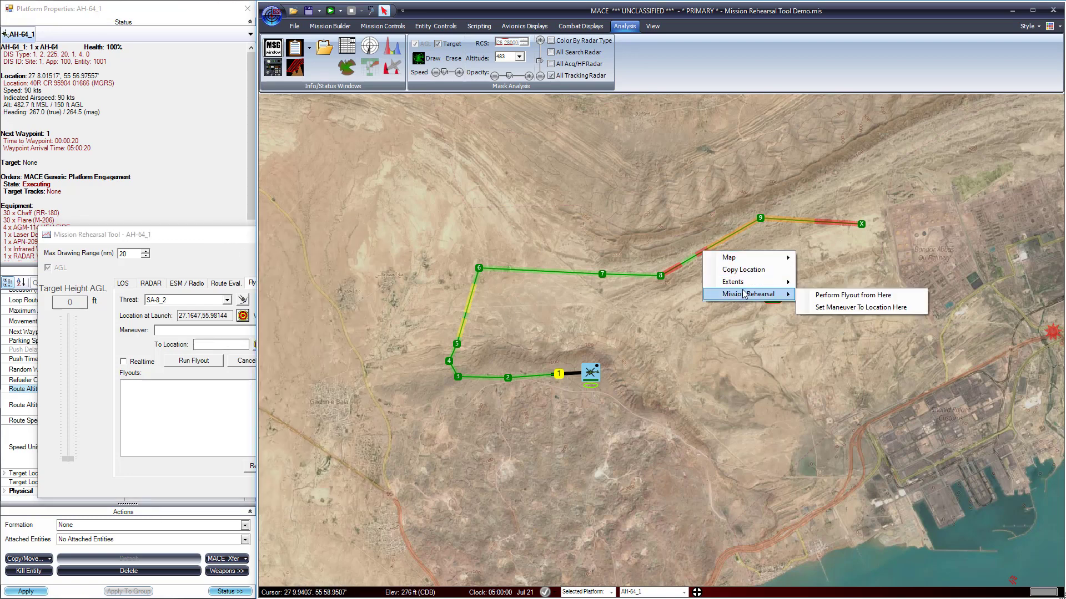
click(854, 301)
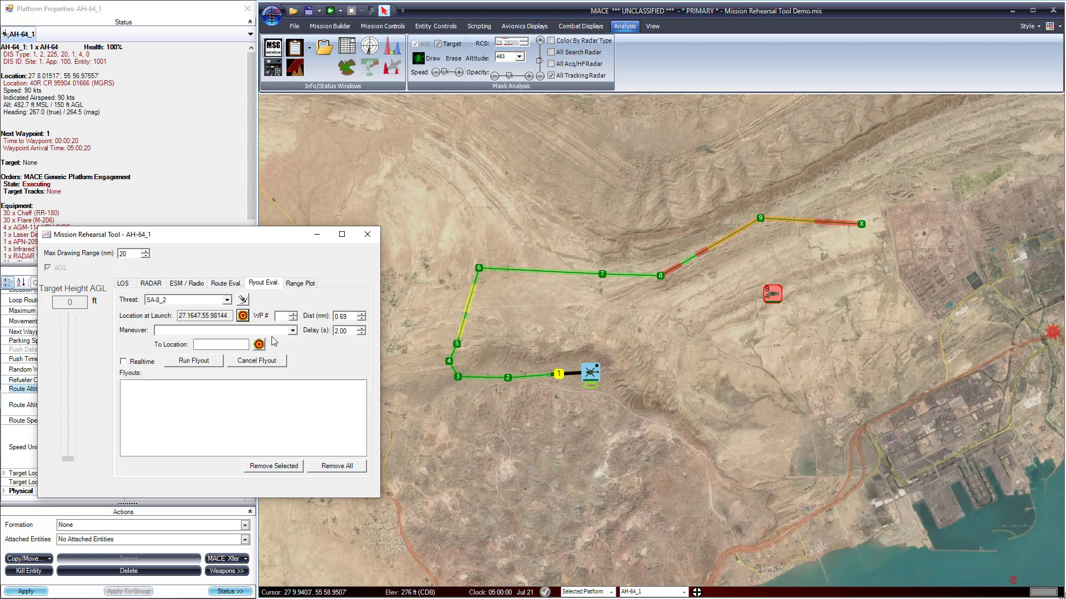
Run the SA-8_2 flyout against AH-64_1 with a 2.00 s delay and no maneuver
double_click(344, 331)
click(350, 332)
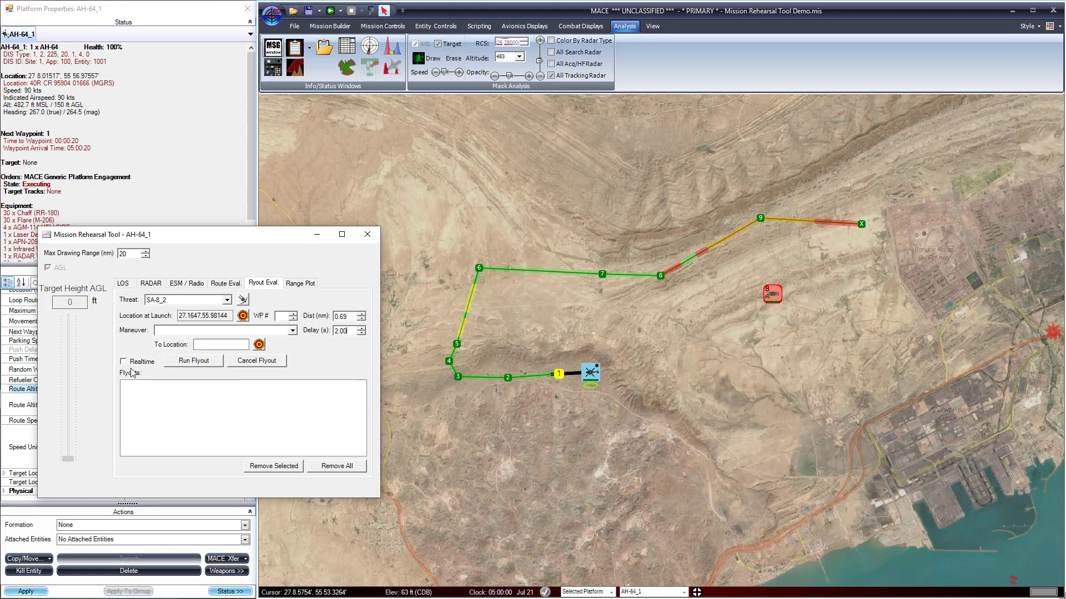
click(194, 361)
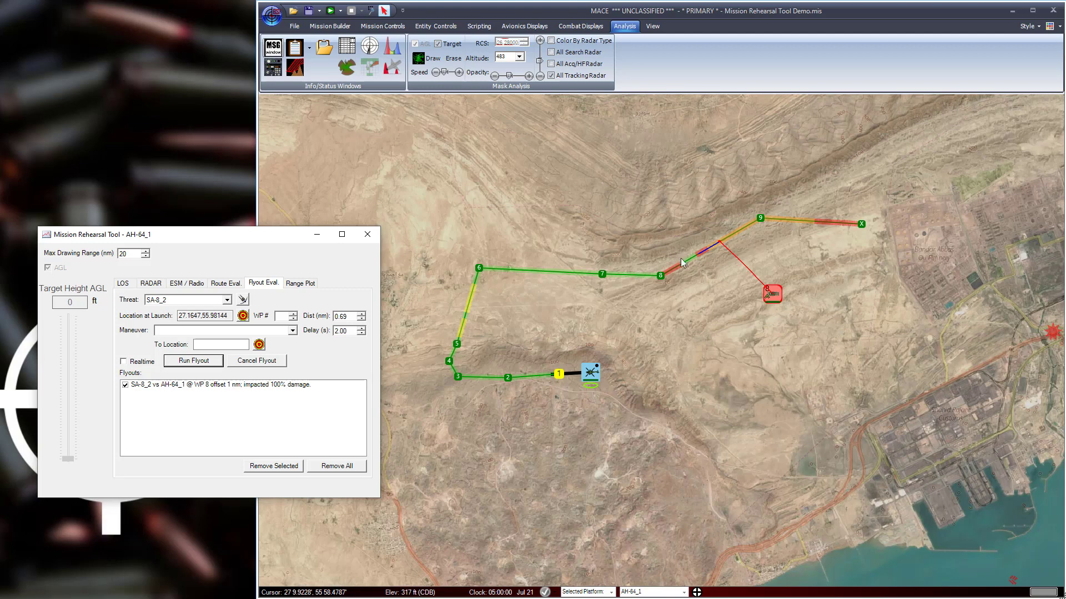
Choose SAM\SAM_Evasion_To_Location.xml as the flyout maneuver
click(292, 331)
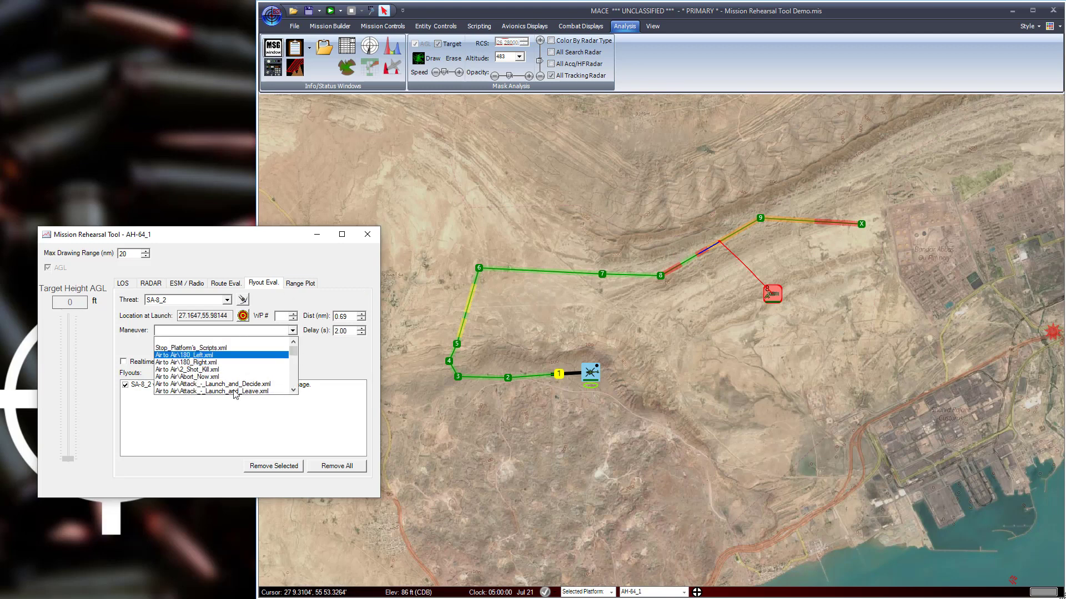
scroll(262, 376, down, 3)
scroll(262, 376, down, 6)
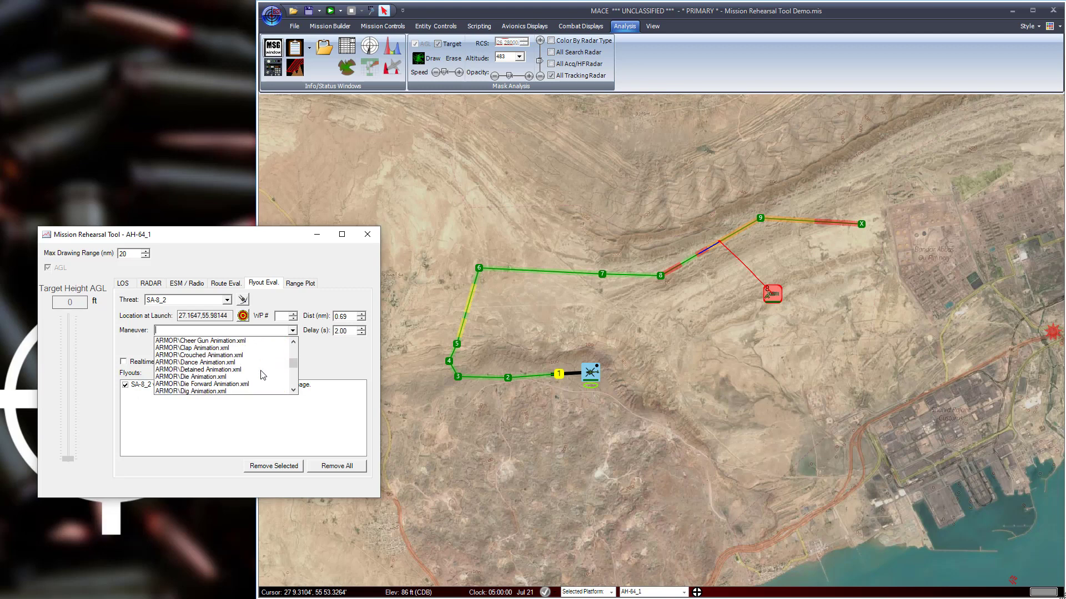
scroll(263, 375, down, 15)
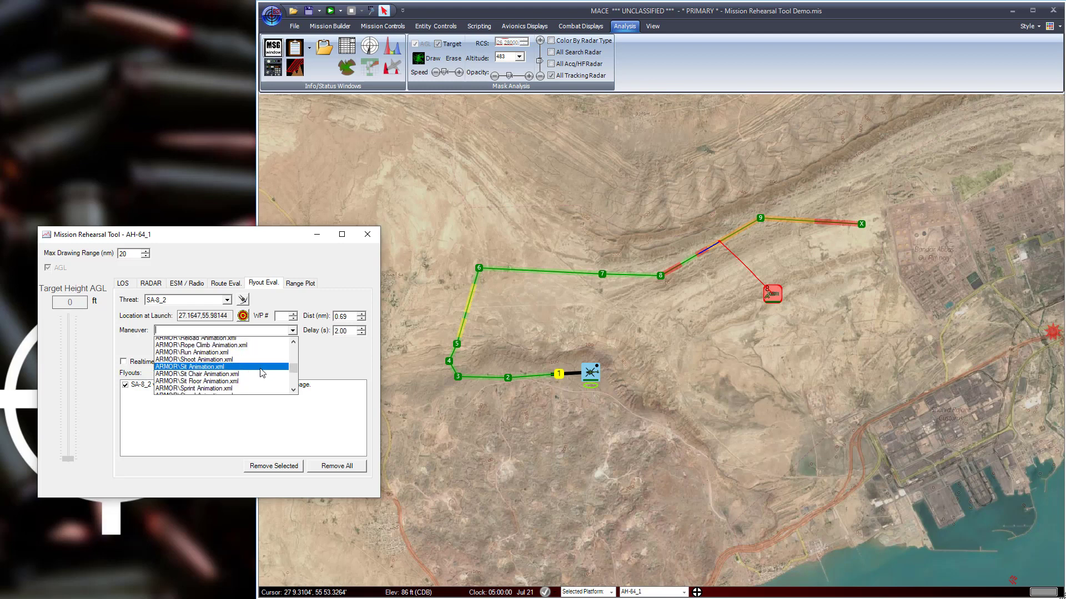
scroll(295, 381, down, 4)
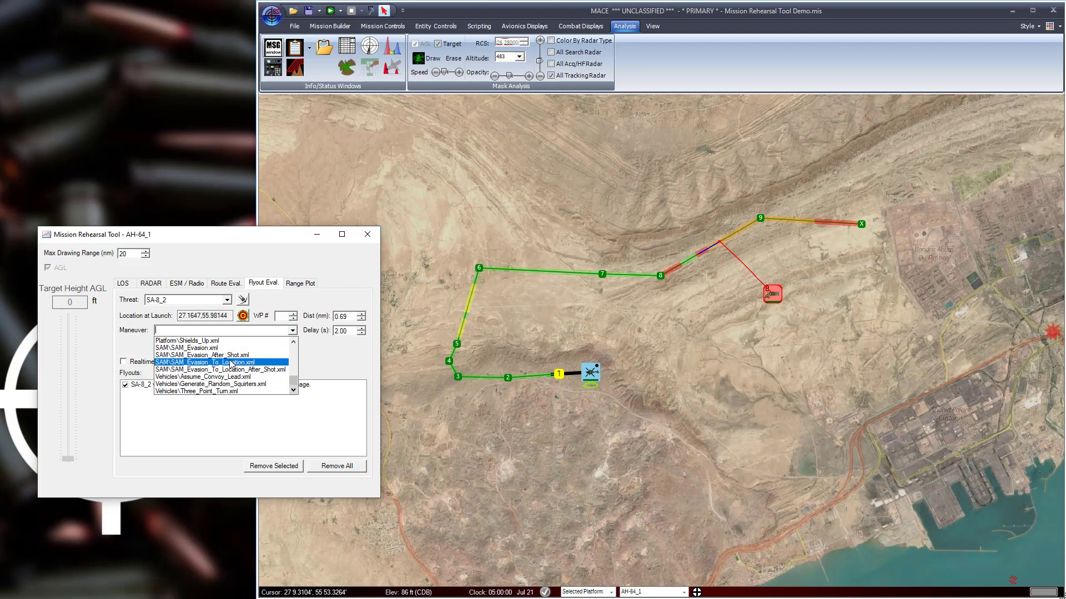
click(228, 364)
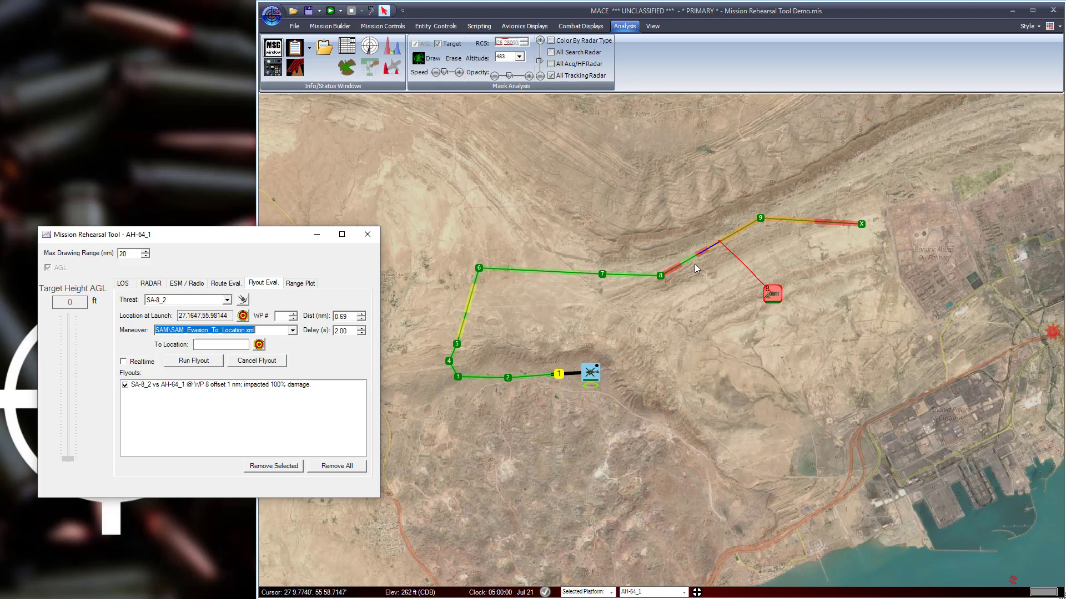
Set the evasion maneuver's destination just north of waypoint 8 and run the flyout in realtime
click(259, 345)
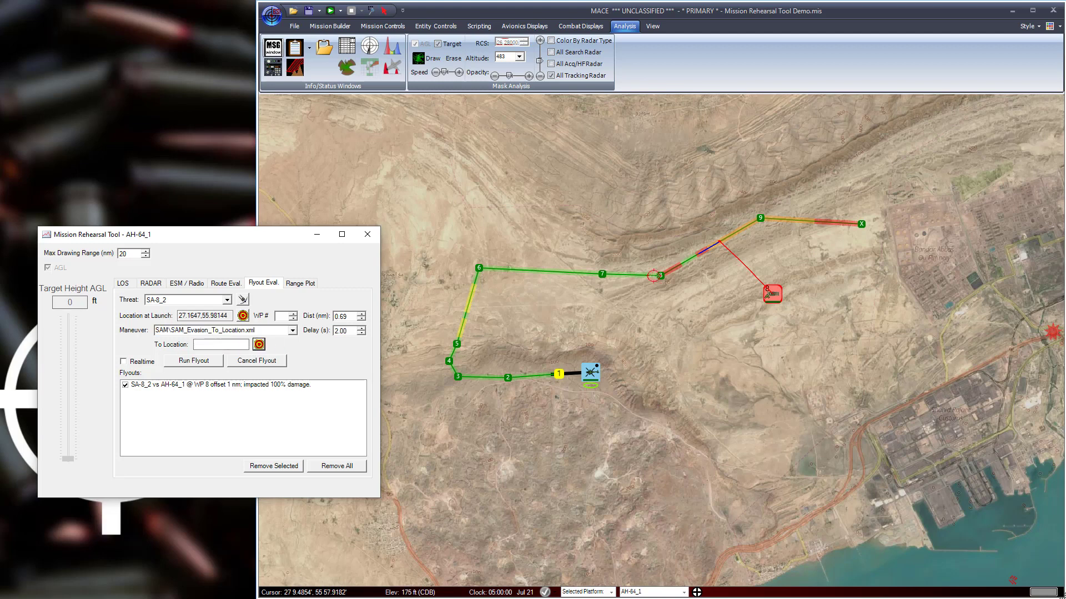
click(670, 257)
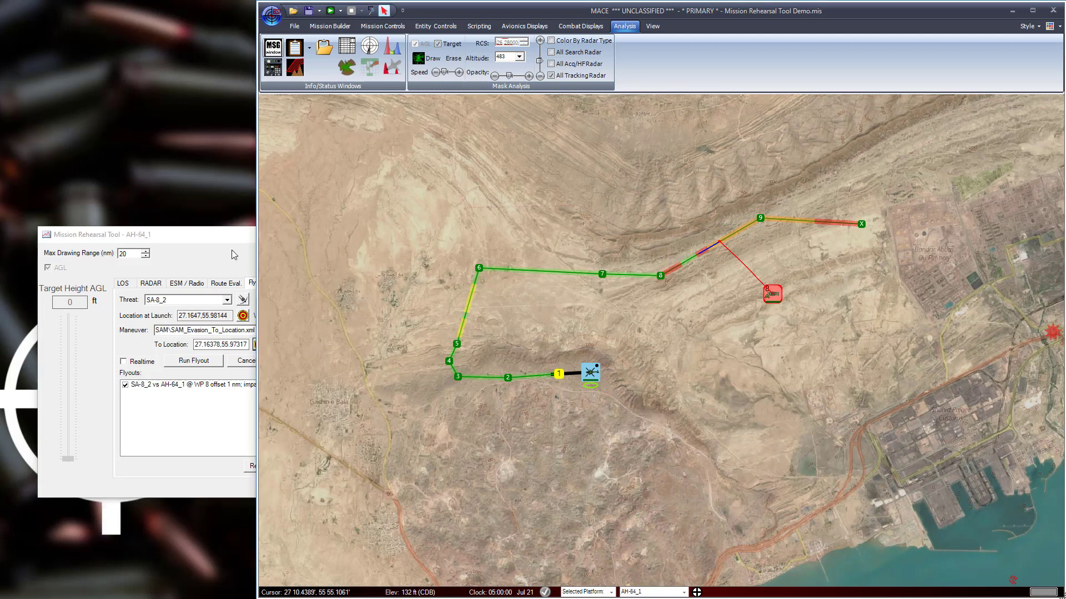
click(135, 363)
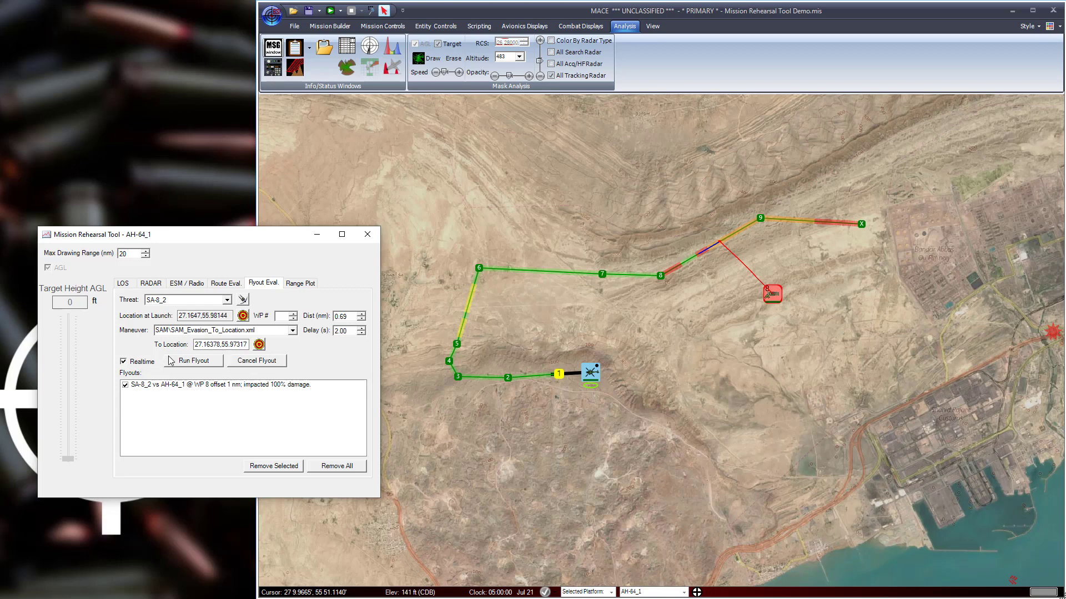
click(202, 363)
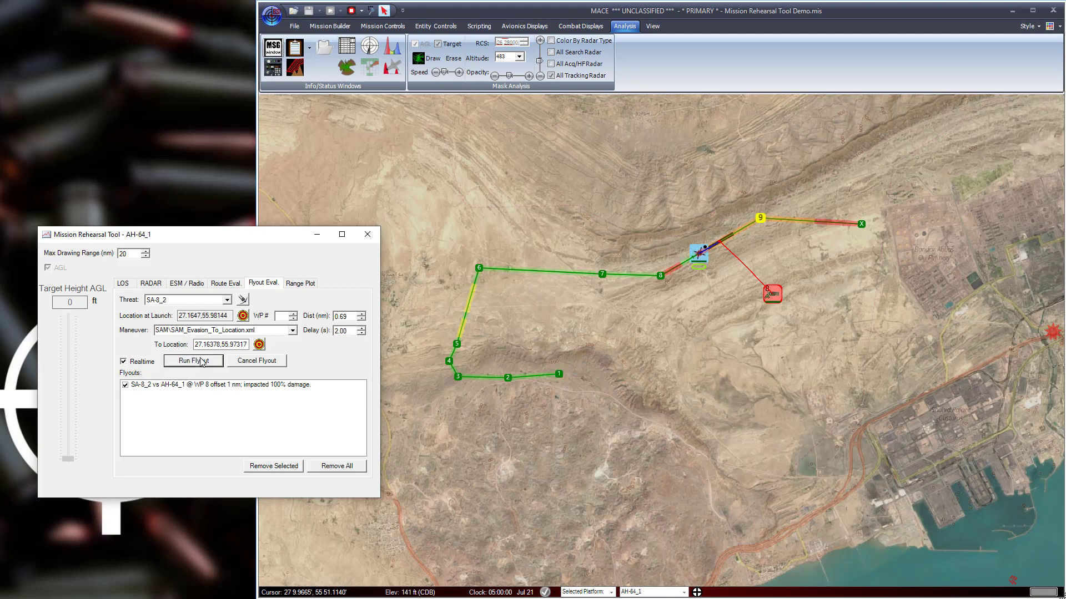